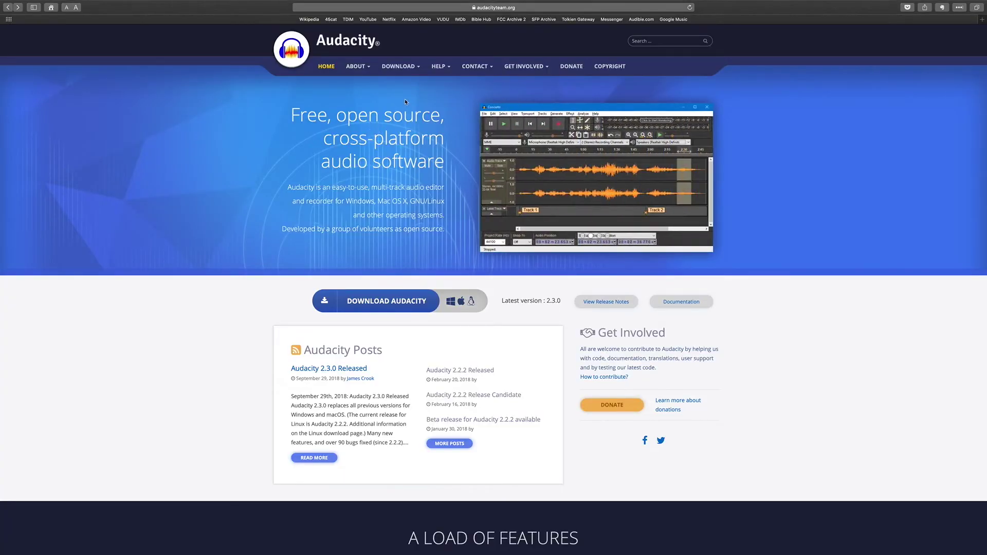
Open the Audacity plug-ins download page and find the Libraries entry for the LAME MP3 encoding library.
mouse_move(417, 68)
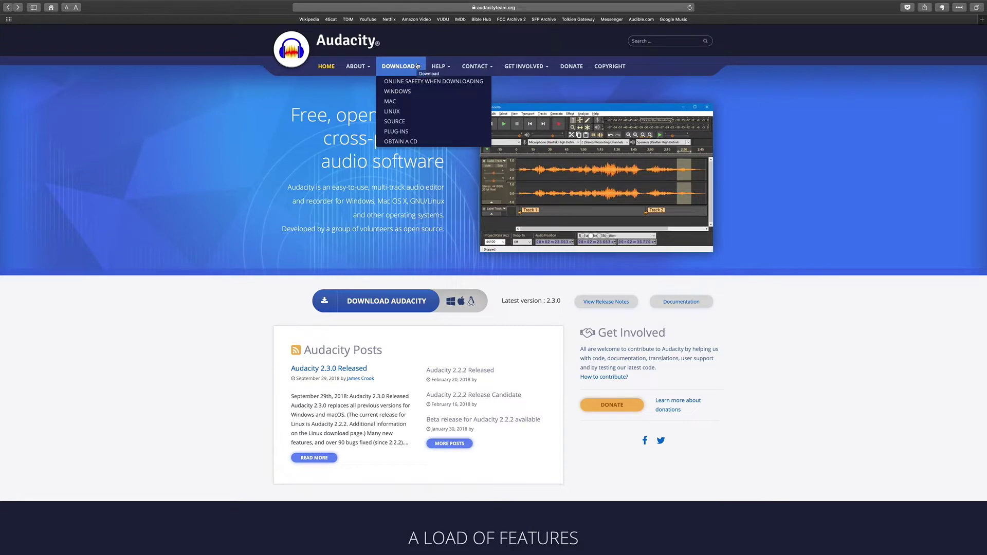
left_click(396, 132)
scroll(404, 133, "down", 15)
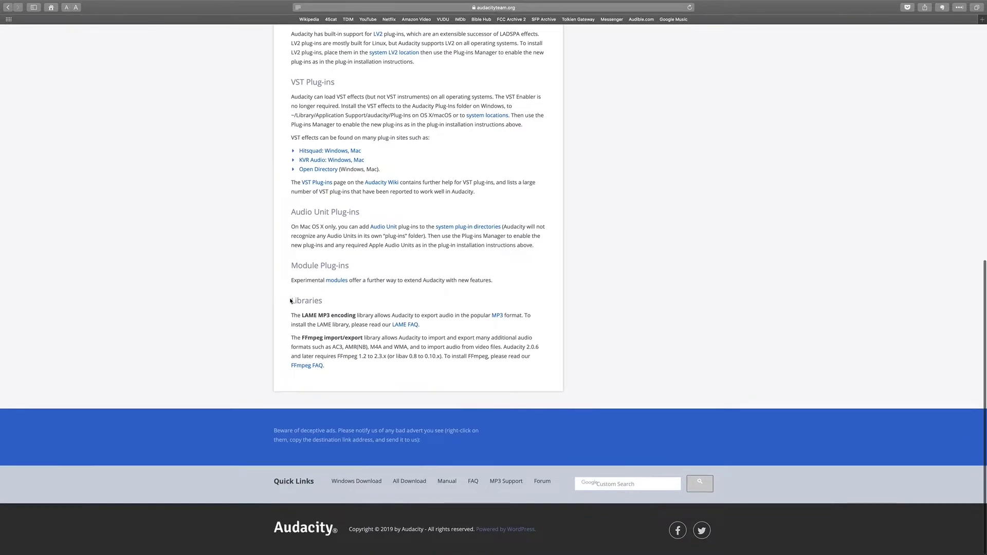
left_click_drag(290, 301, 435, 316)
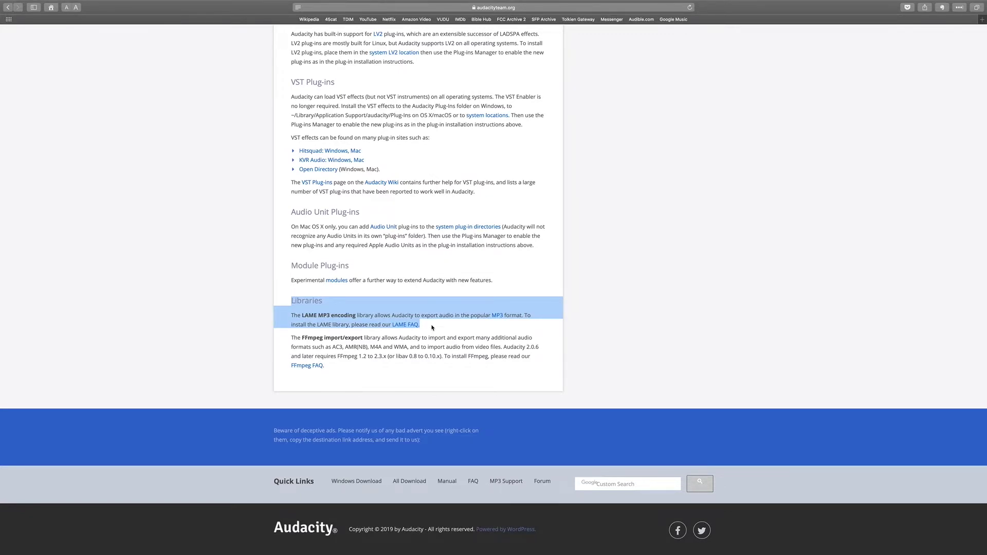
Switch to Audacity and view the commands for importing an audio file.
key("ctrl+Right")
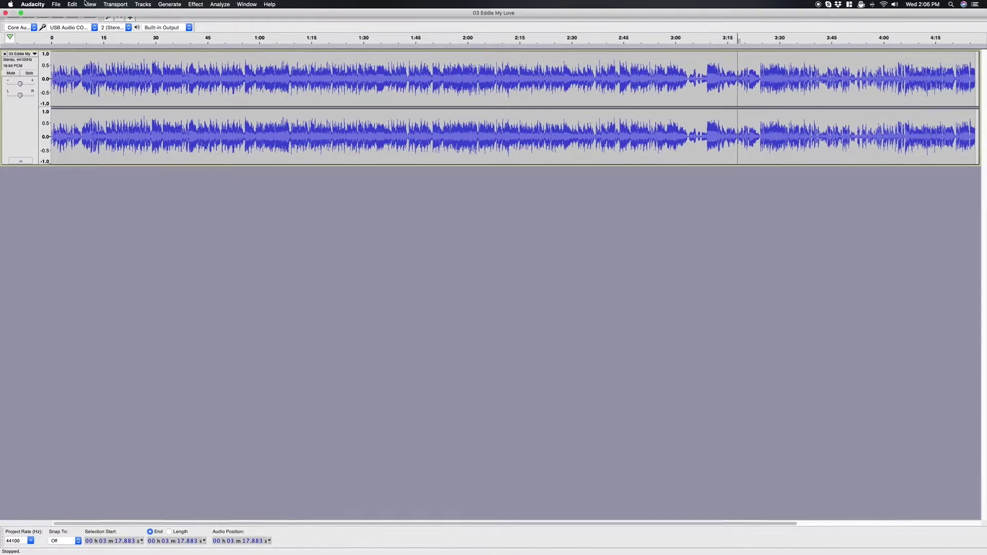
left_click(58, 5)
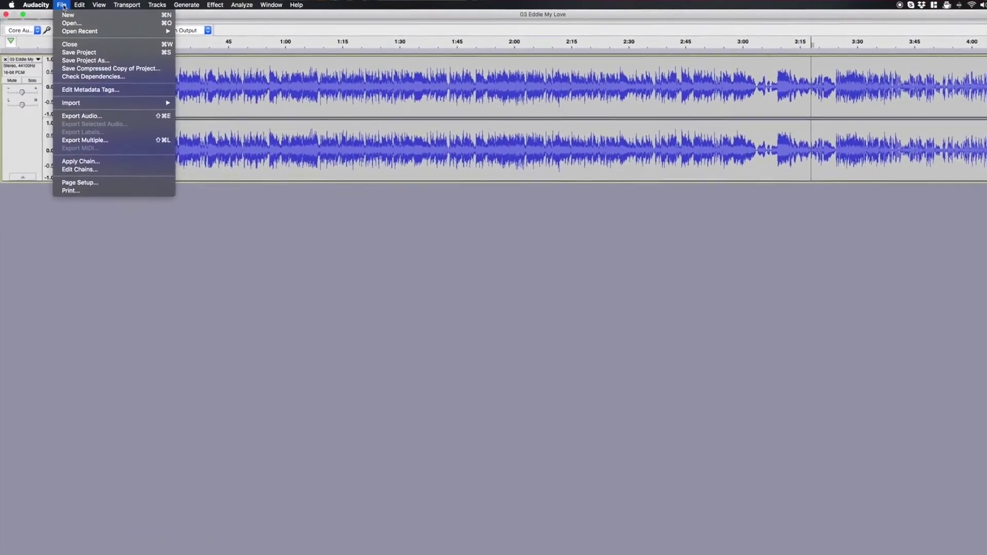
mouse_move(68, 101)
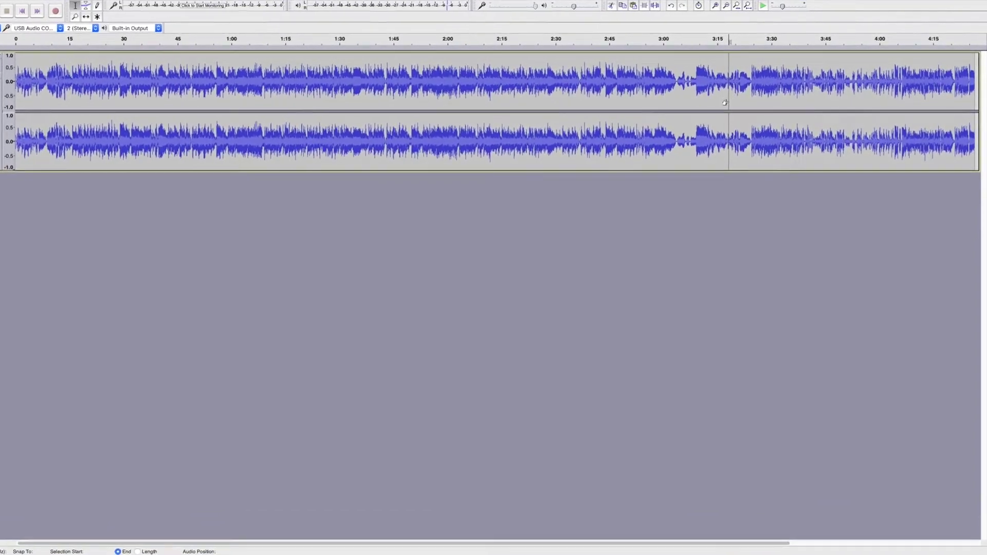
Delete all audio before about 3:17.77 in the song track and play the remaining clip from its start.
key("space")
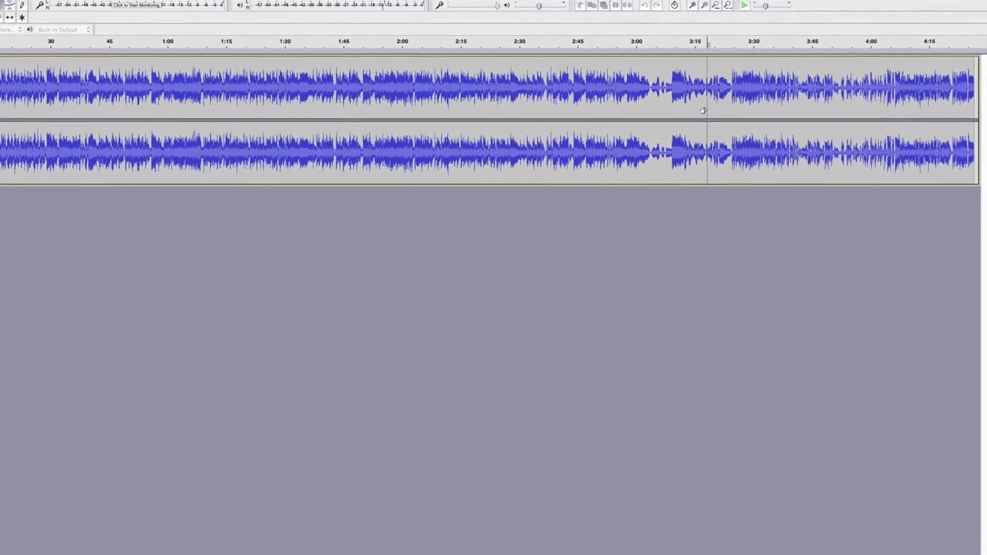
left_click(716, 106)
left_click_drag(694, 114, 360, 110)
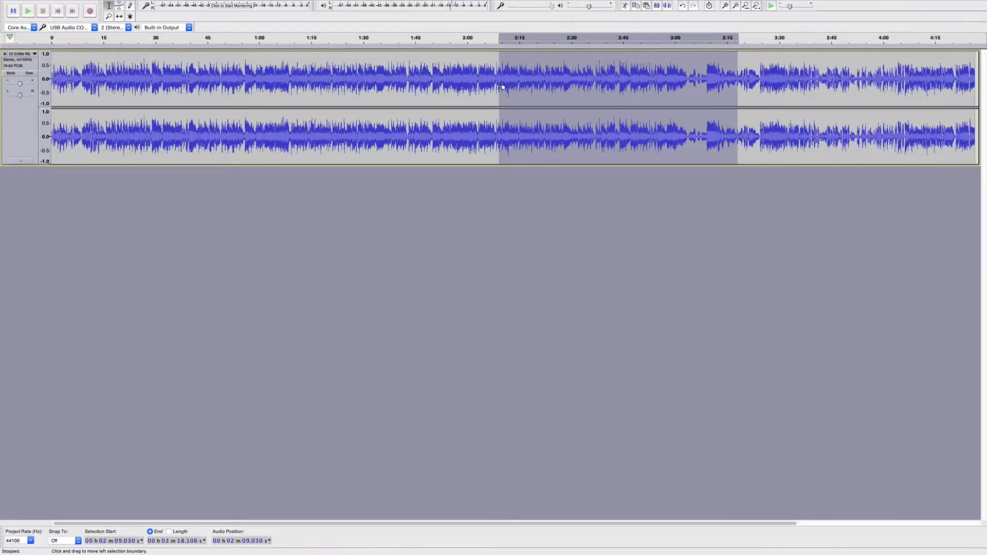
left_click(737, 75)
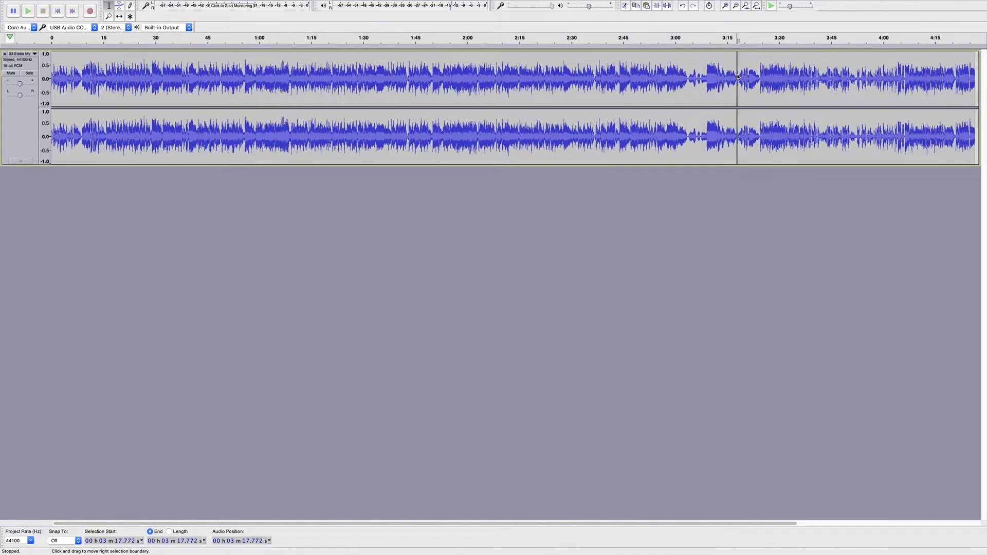
double_click(627, 78)
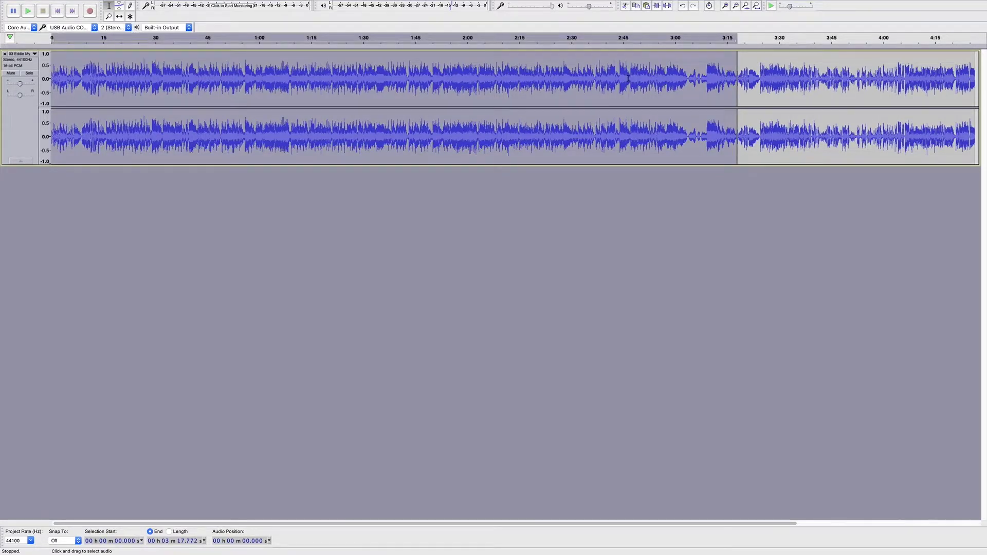
key("Delete")
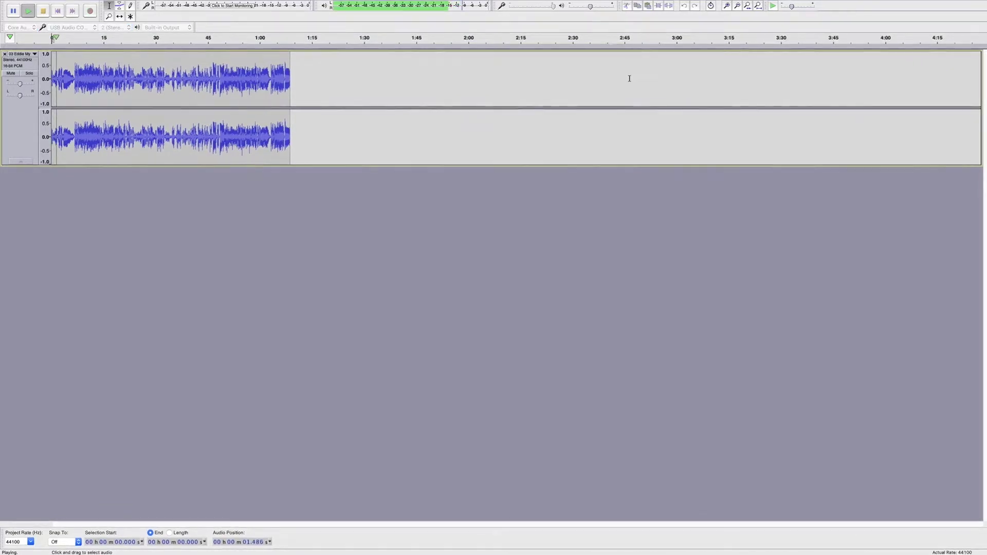
key("space")
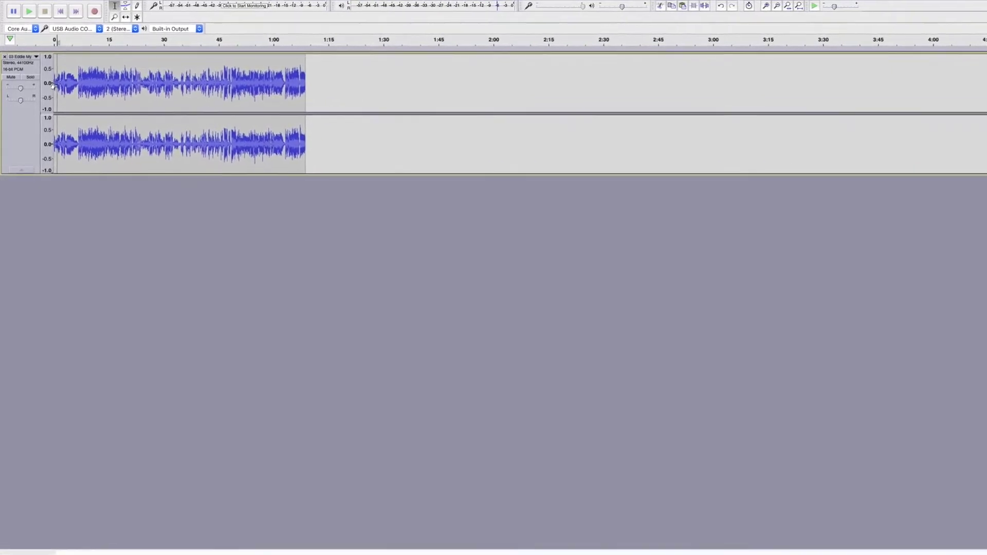
Audition possible start points near the clip's beginning, delete everything before 0.873 s, and check the new opening by ear.
key("ctrl+1")
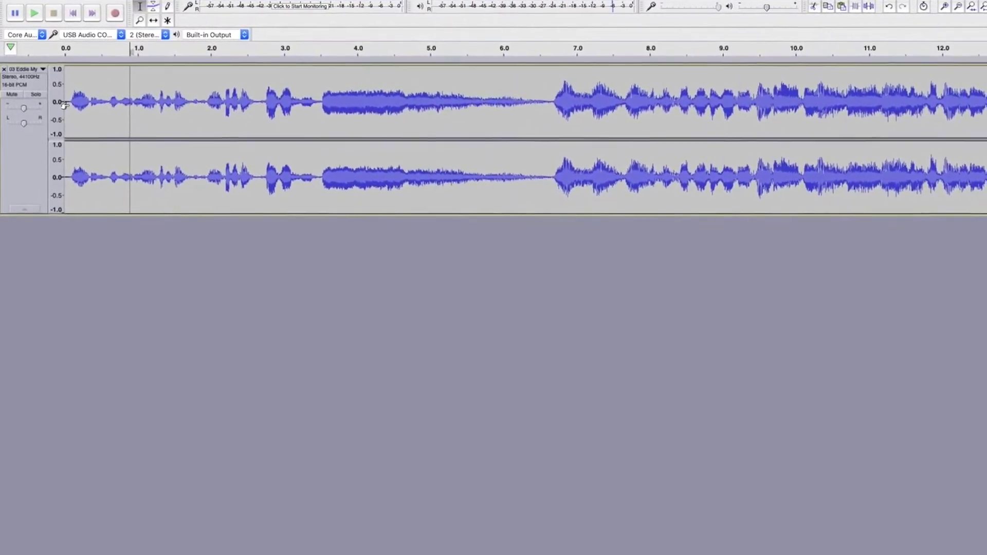
key("space")
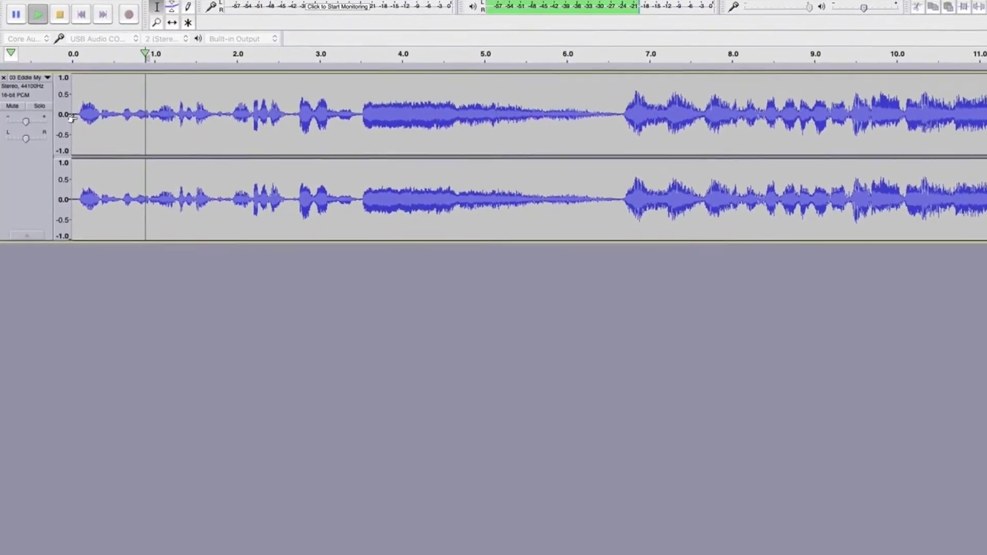
key("space")
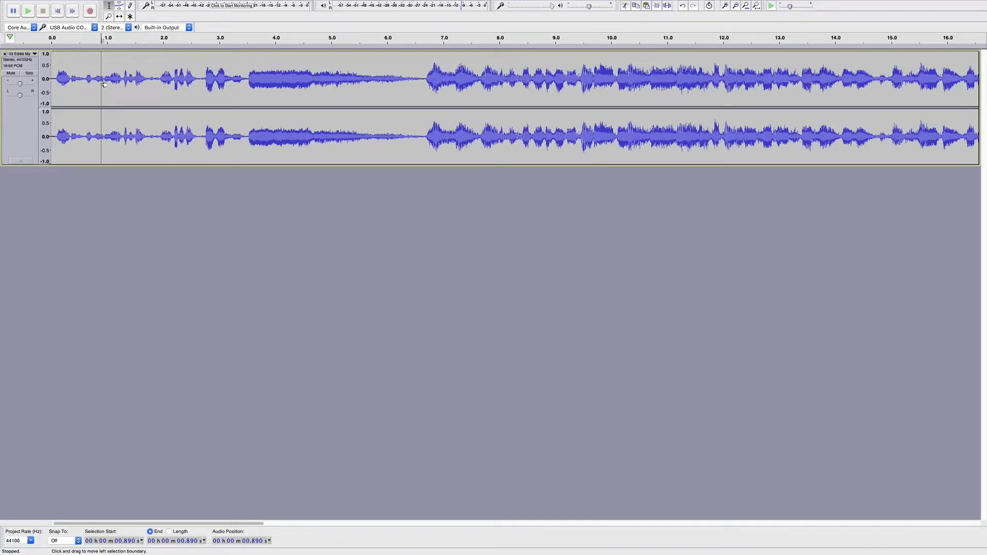
key("space")
scroll(104, 84, "up", 5)
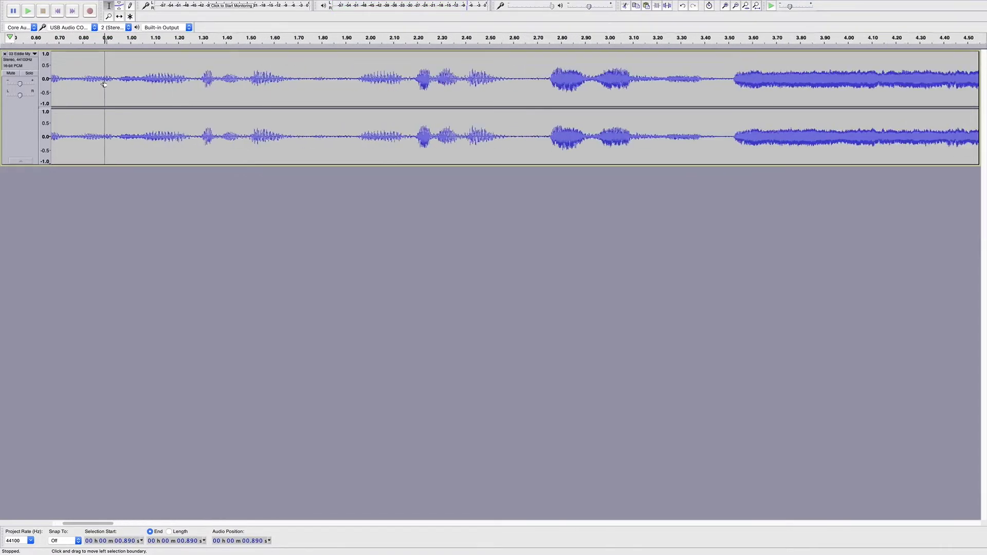
scroll(103, 83, "up", 1)
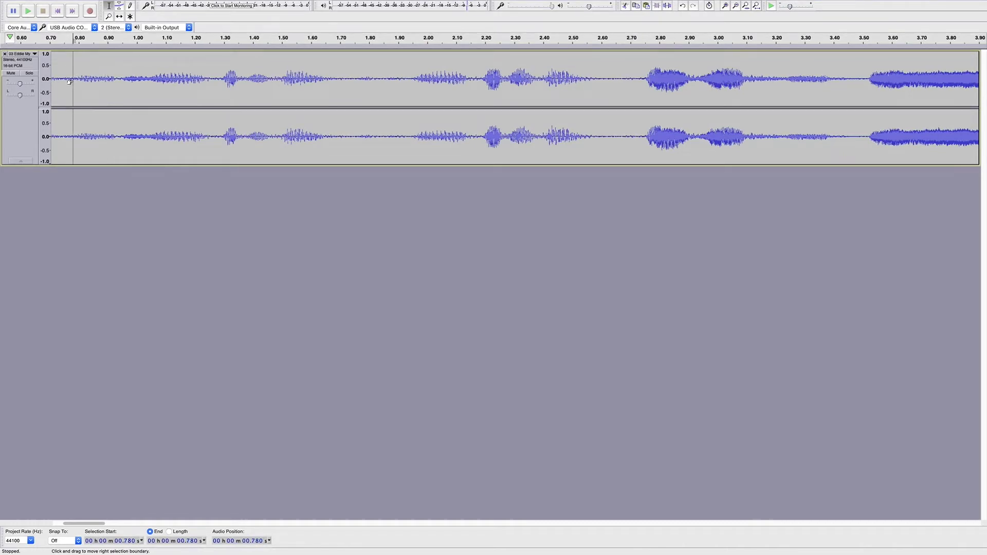
key("space")
key("space")
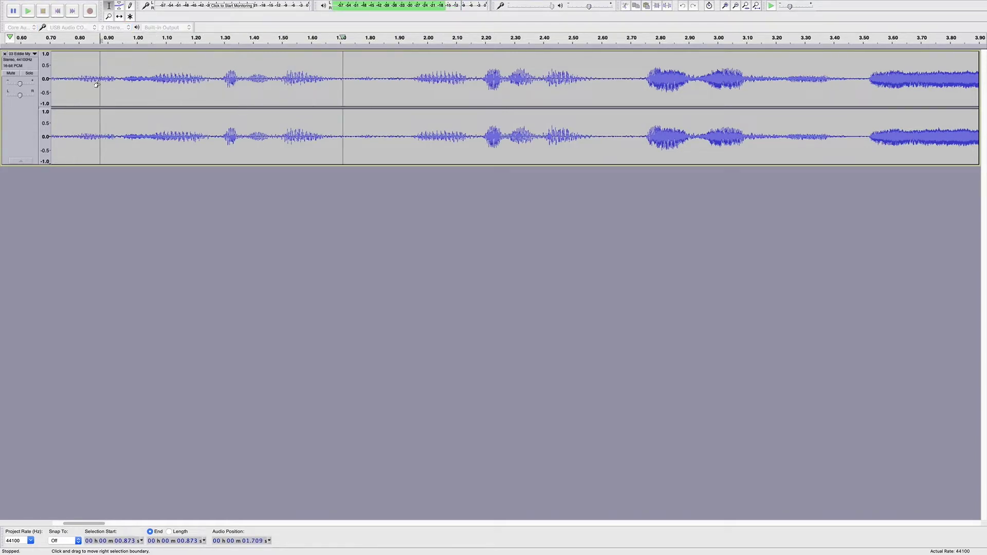
left_click_drag(42, 82, 21, 87)
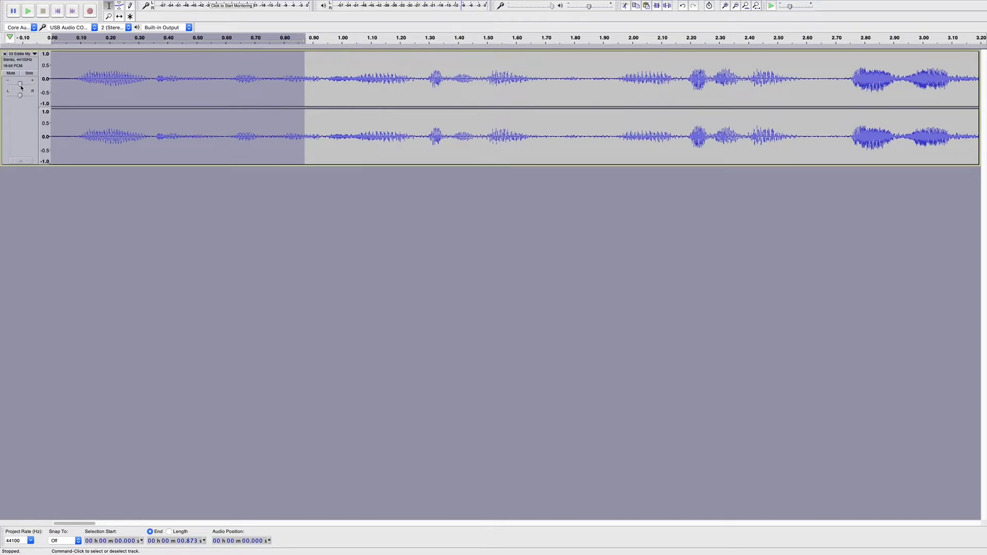
key("Delete")
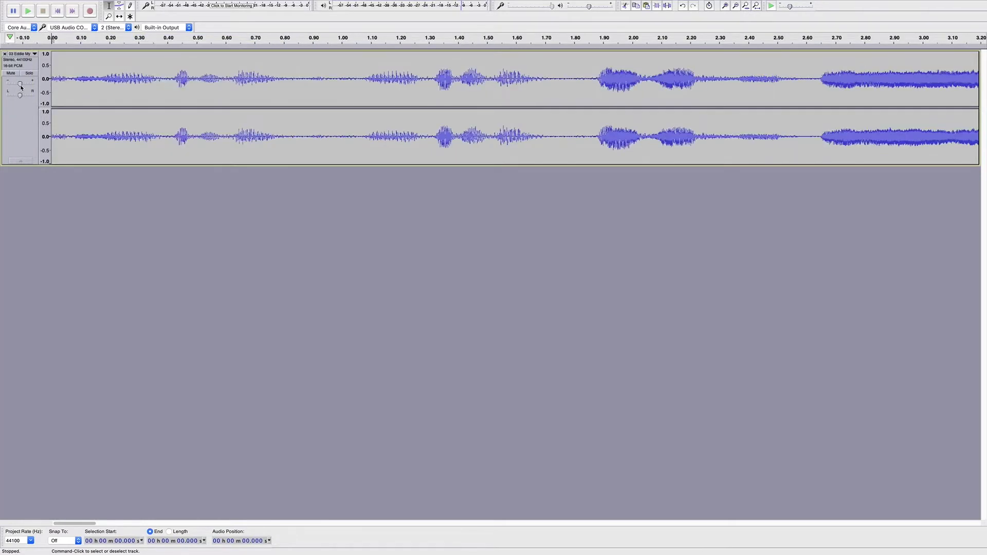
key("space")
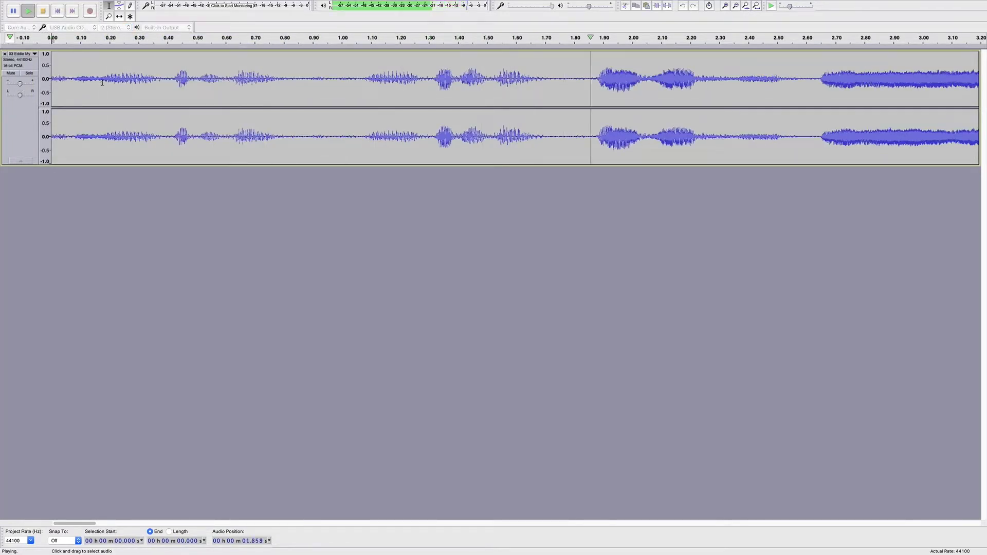
Apply a Fade In to about the first 0.151 s of the clip.
scroll(111, 82, "down", 3)
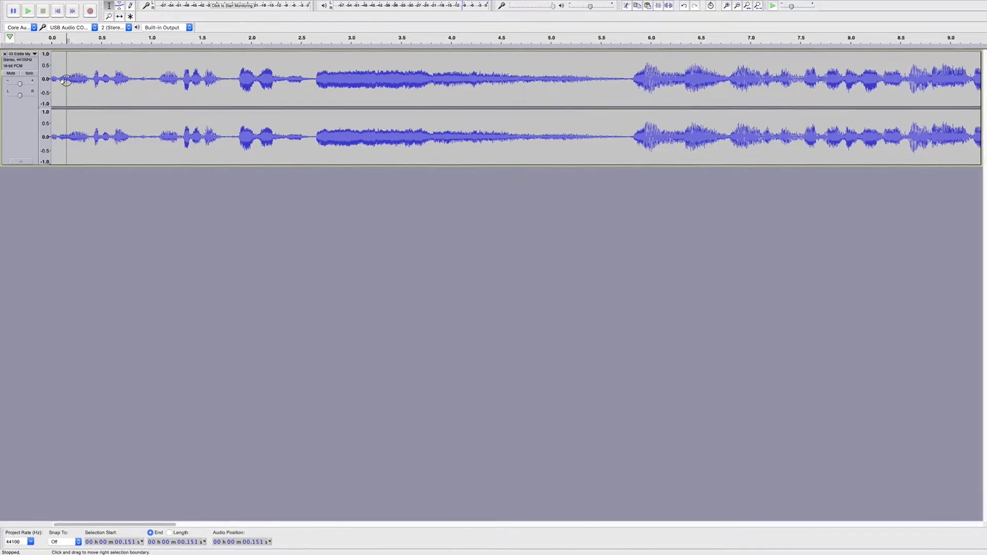
left_click_drag(66, 81, 50, 83)
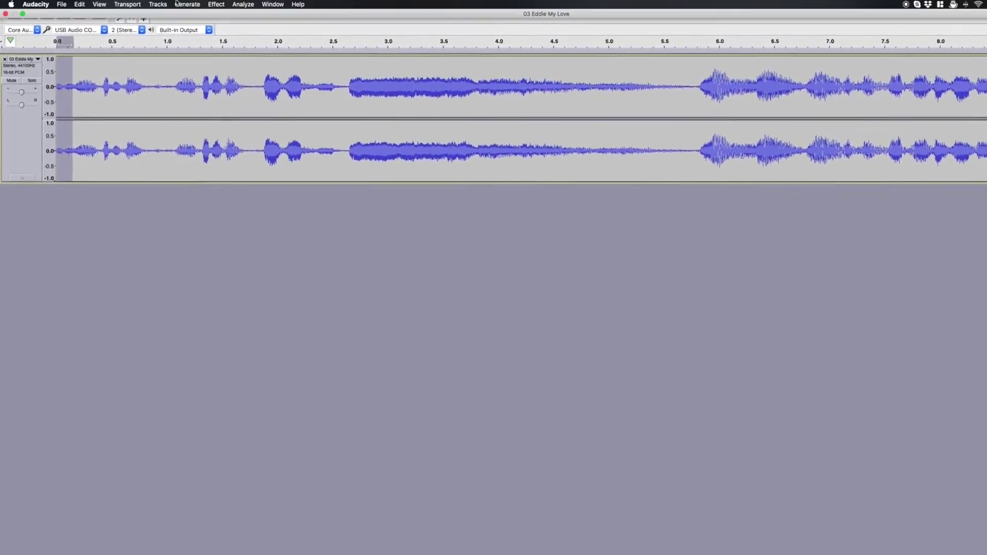
left_click(230, 4)
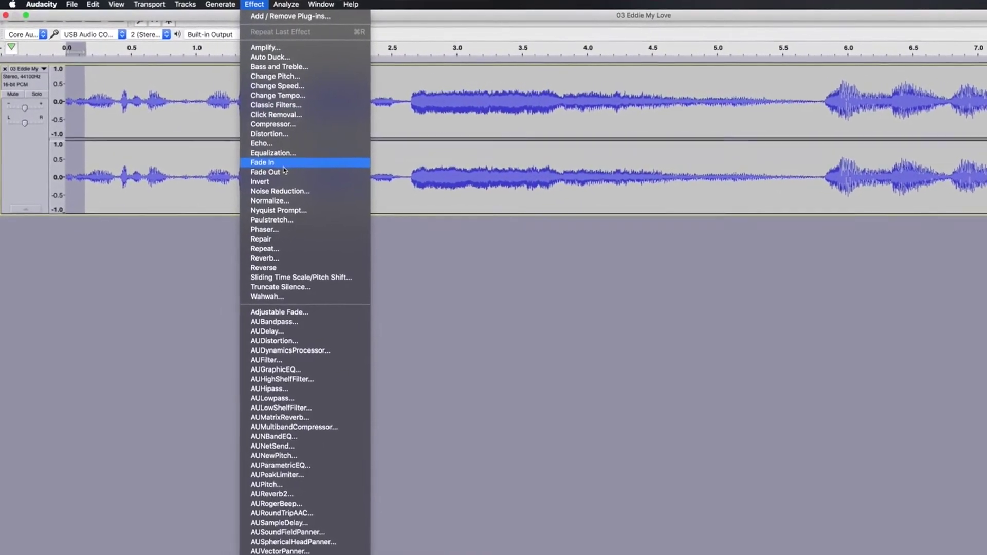
left_click(271, 156)
left_click(115, 47)
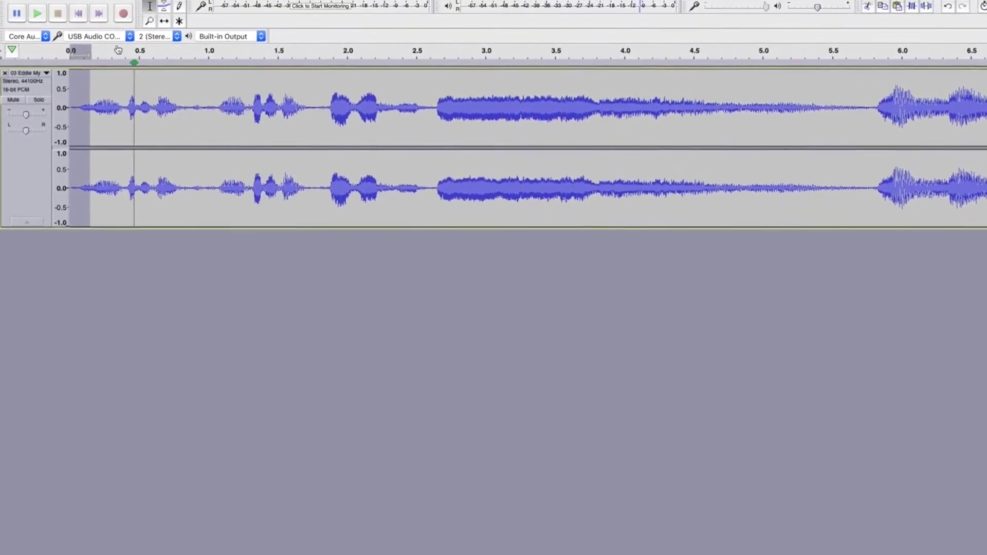
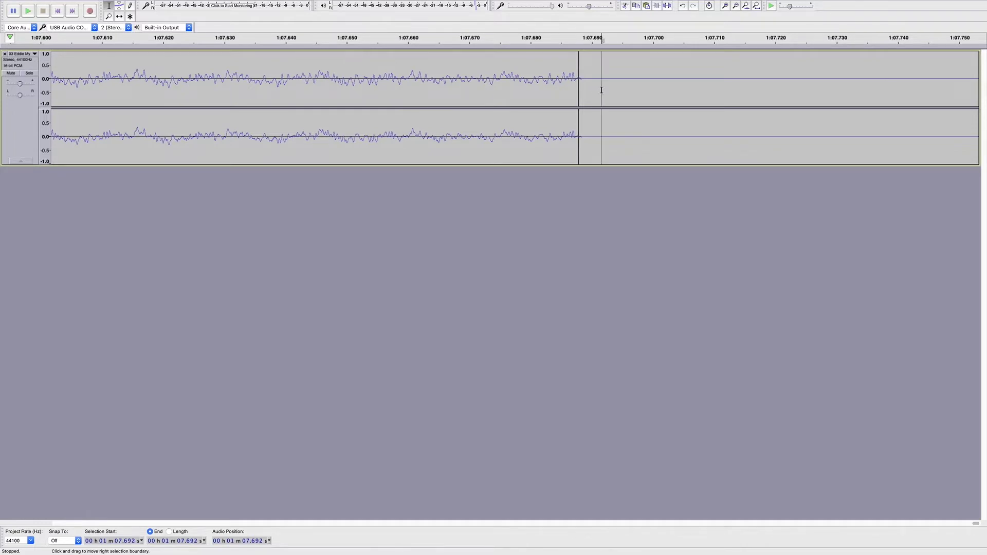
Delete the flat tail section after 1:07.688 at the end of the track.
double_click(600, 90)
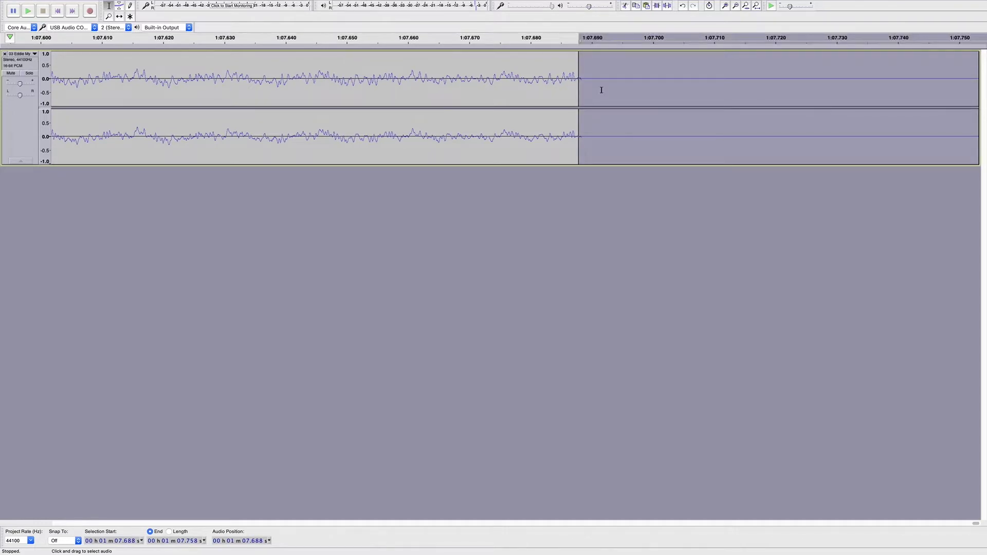
key("Delete")
Select the end of the clip from about 1:07.496 to 1:07.688 and play the selection.
scroll(600, 90, "down", 3)
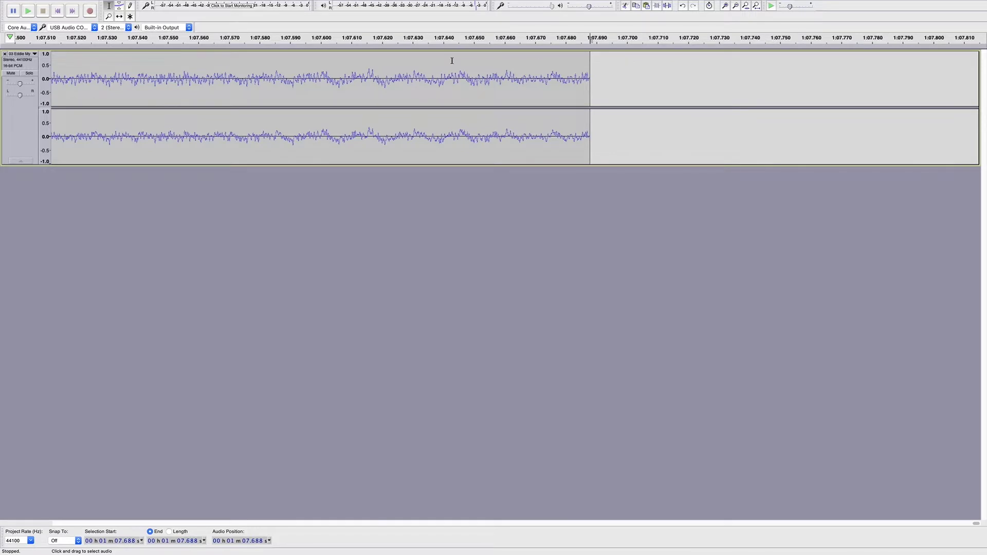
scroll(452, 60, "down", 3)
scroll(452, 61, "down", 2)
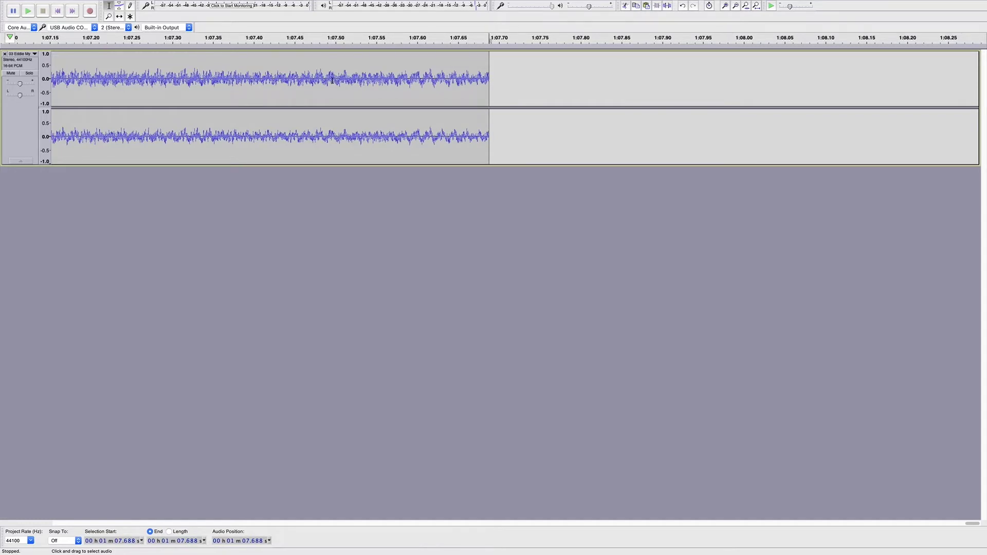
left_click_drag(332, 80, 489, 88)
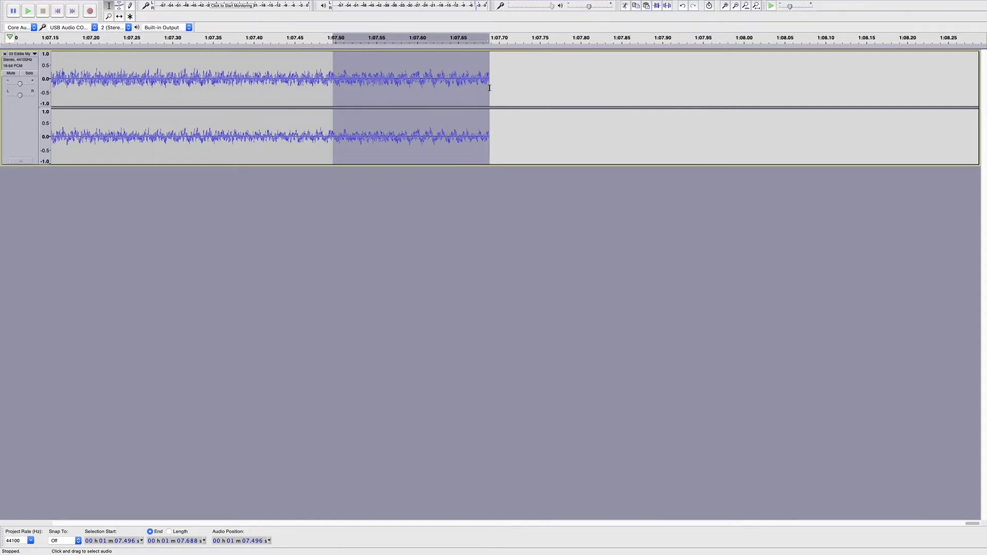
key("space")
key("space")
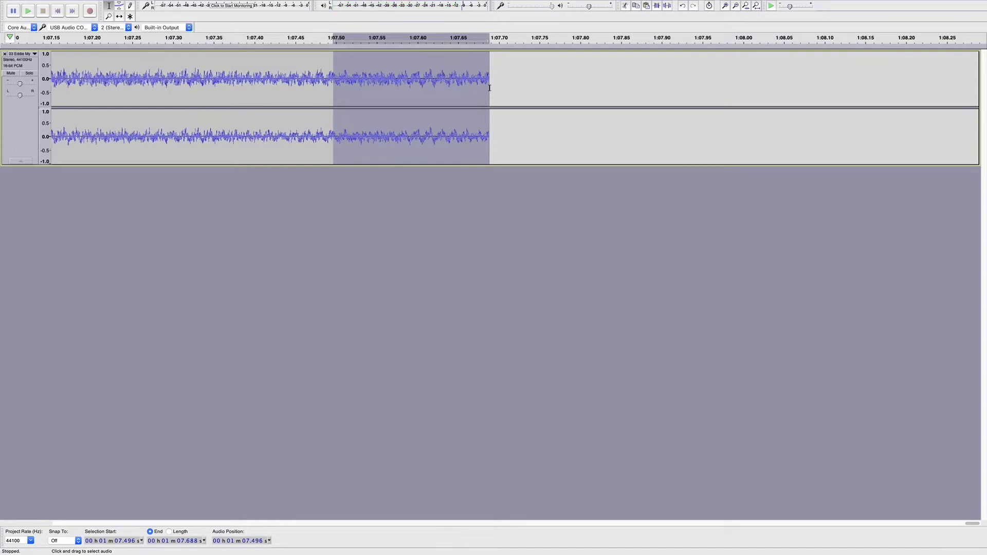
Extend the selection's start back to about 1:07.093, keeping its end at the clip's end, and play it.
scroll(489, 87, "down", 2)
scroll(489, 88, "down", 1)
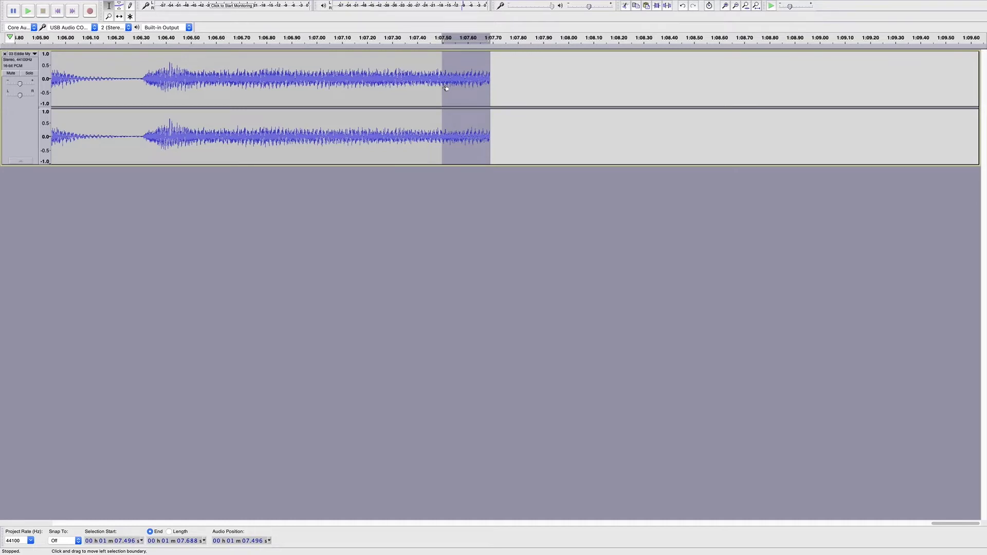
left_click_drag(441, 88, 337, 89)
key("space")
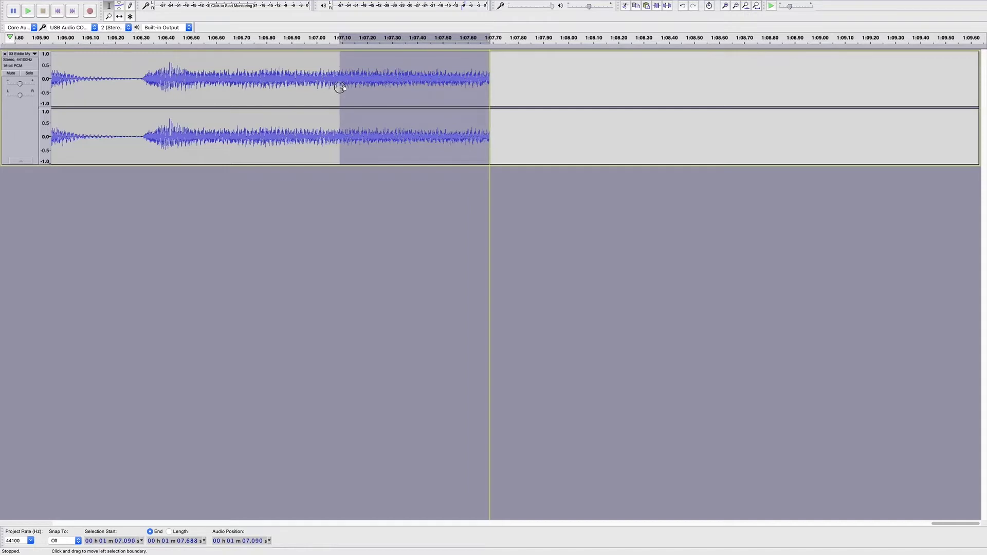
left_click_drag(344, 88, 343, 87)
key("space")
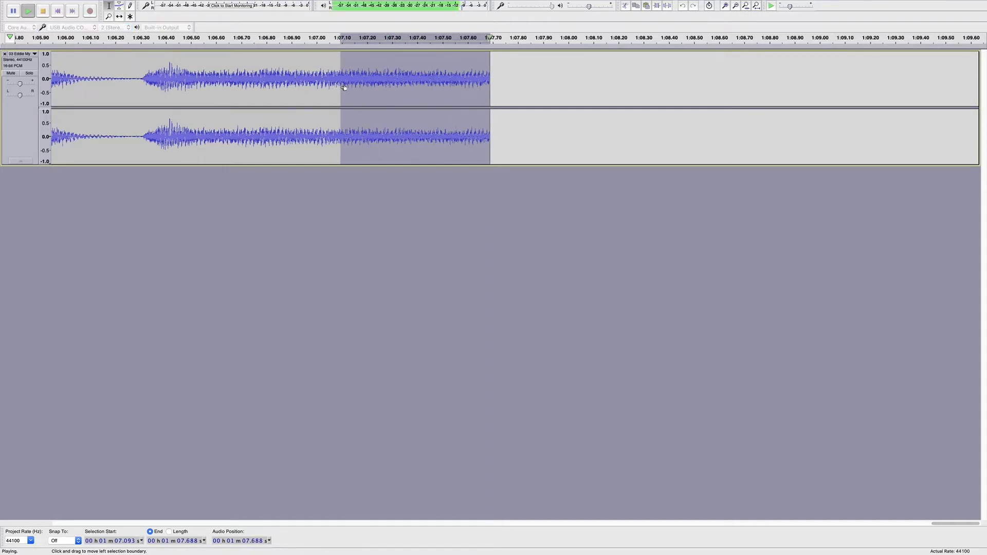
mouse_move(205, 2)
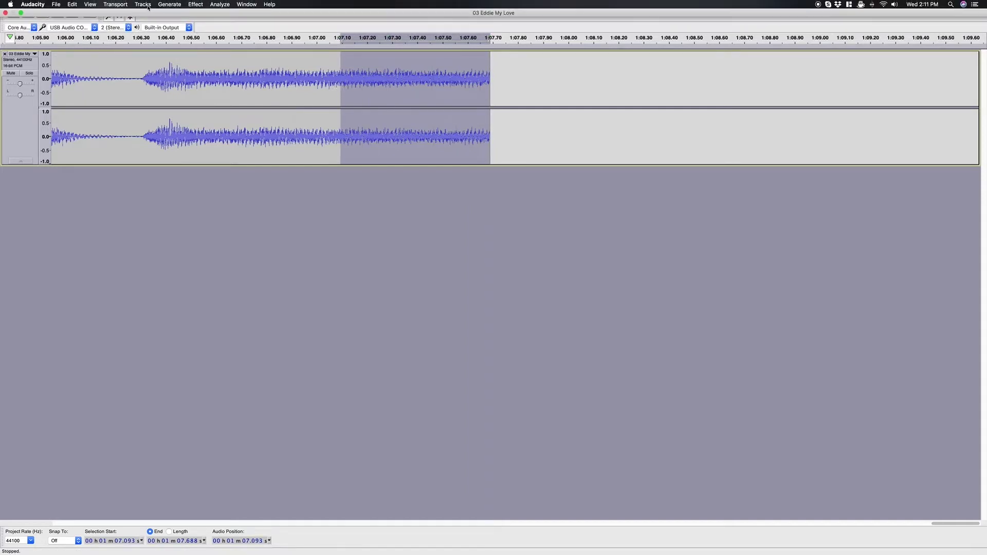
Apply a Fade Out to the selected end of the clip and play the ending from about 1:06.300.
left_click(204, 5)
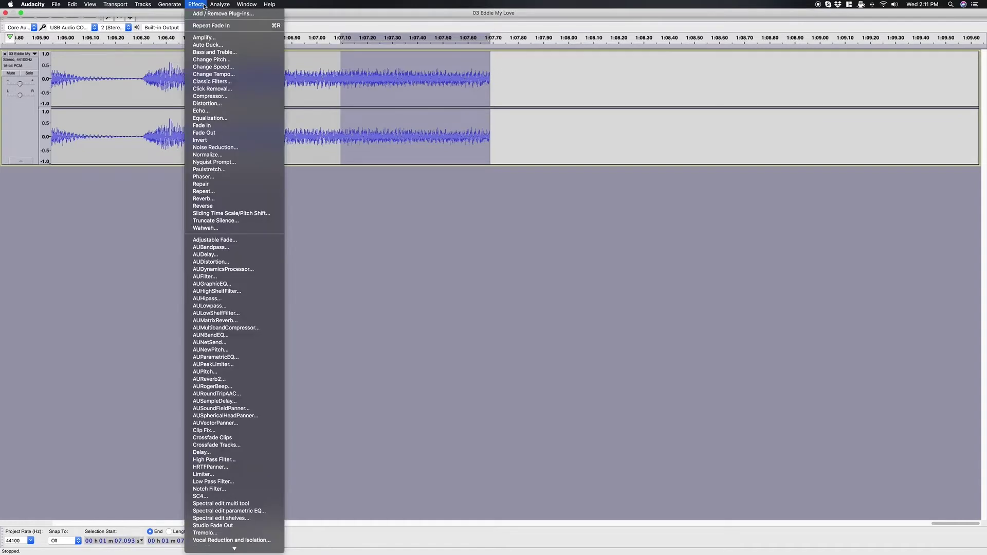
left_click(219, 134)
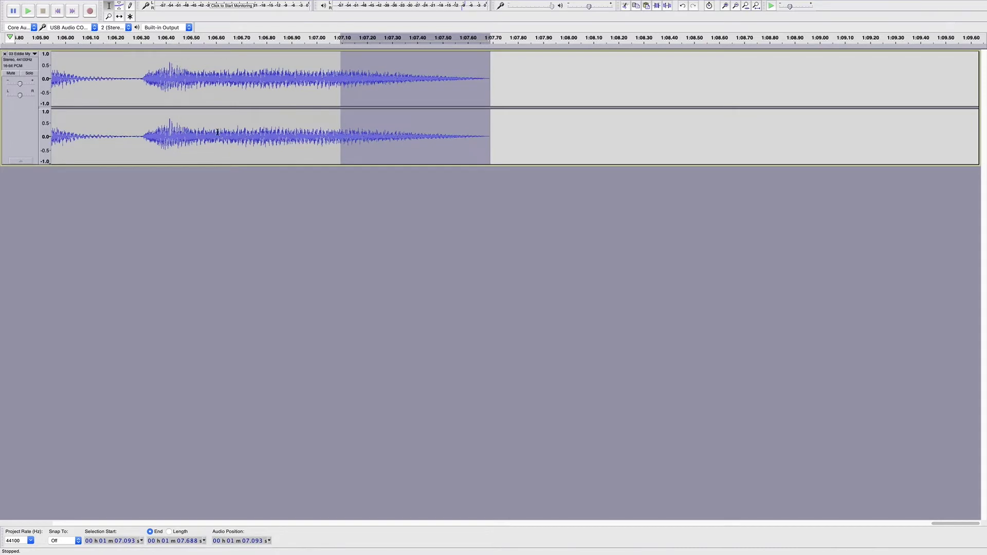
left_click(140, 102)
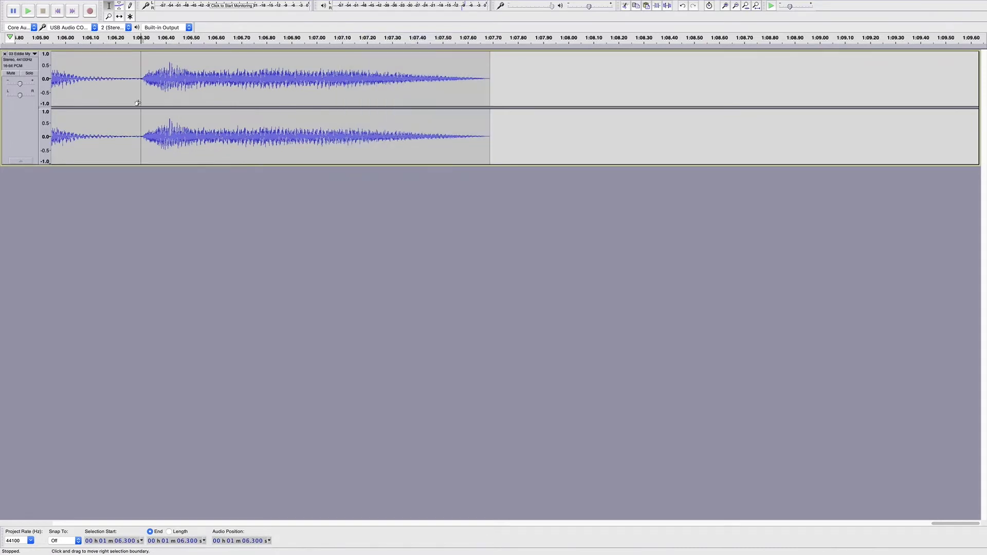
key("space")
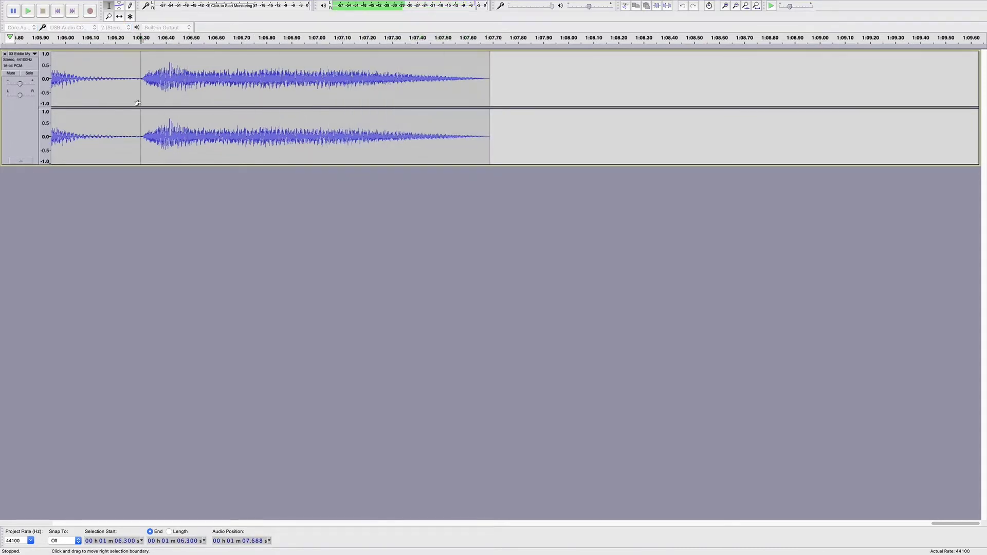
Return to the start of the track, play the opening of the clip, and stop playback.
scroll(137, 103, "down", 5)
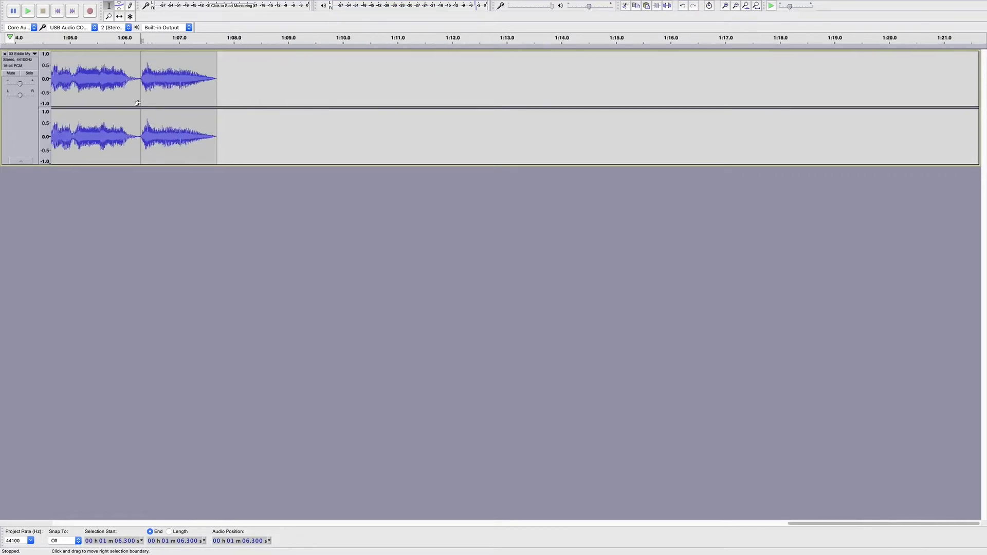
scroll(137, 102, "up", 2)
scroll(137, 103, "down", 5)
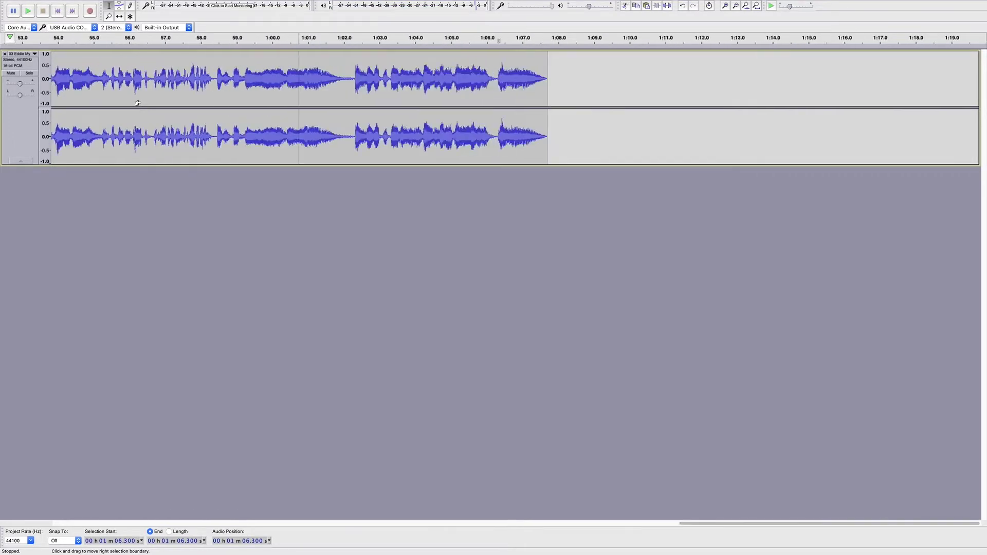
left_click(59, 10)
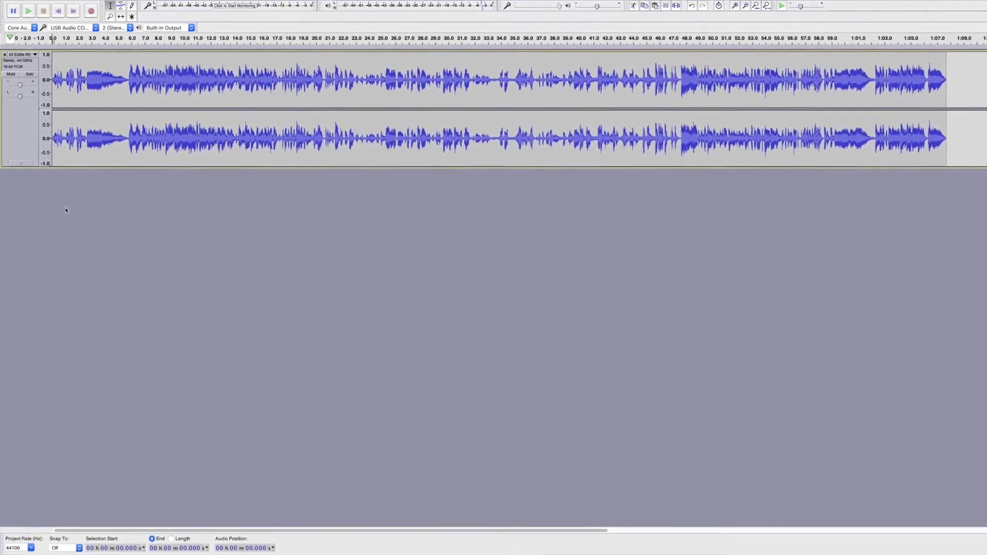
key("space")
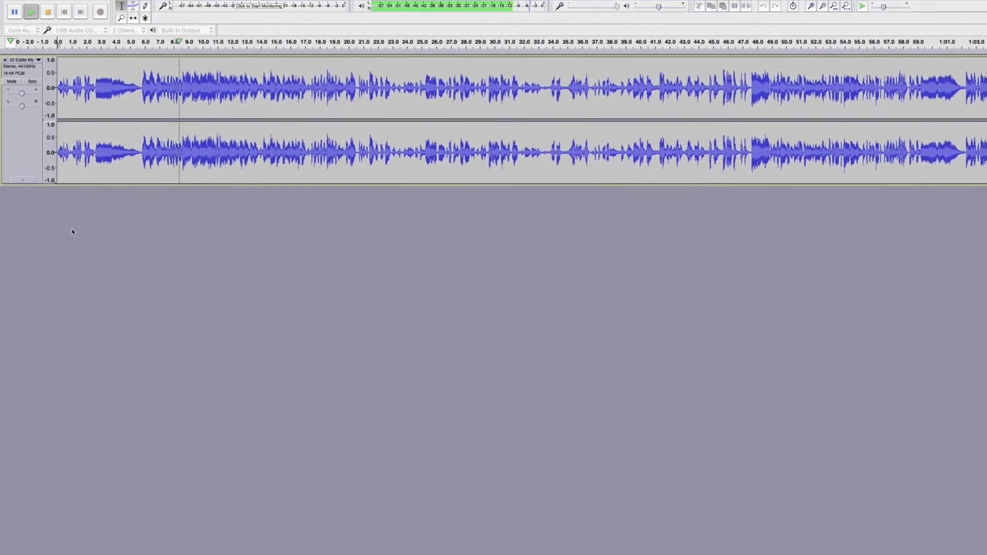
key("space")
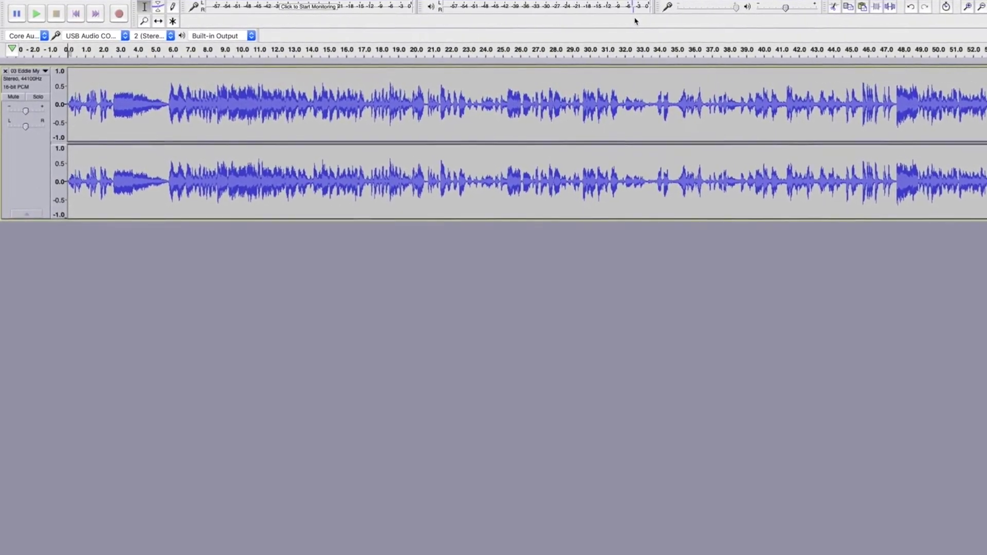
left_click(226, 90)
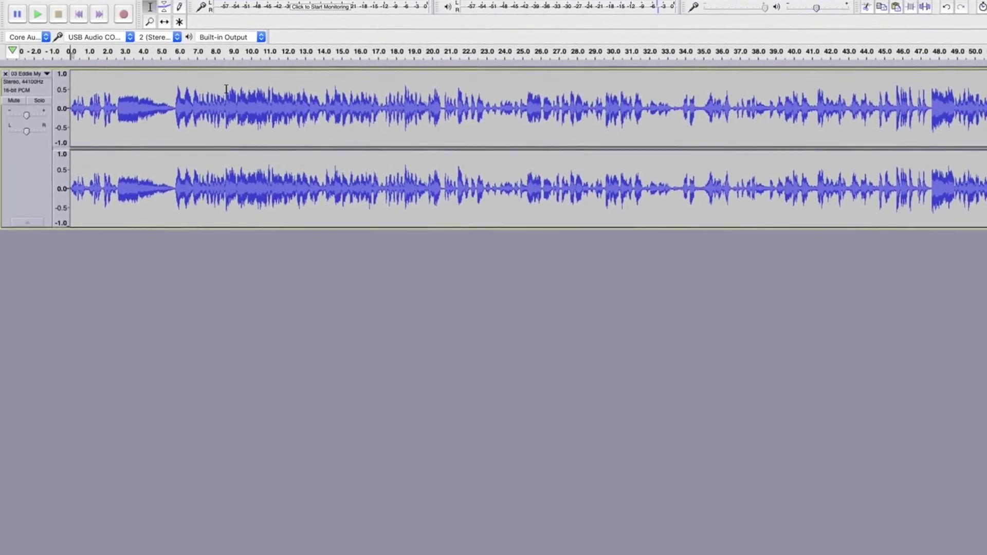